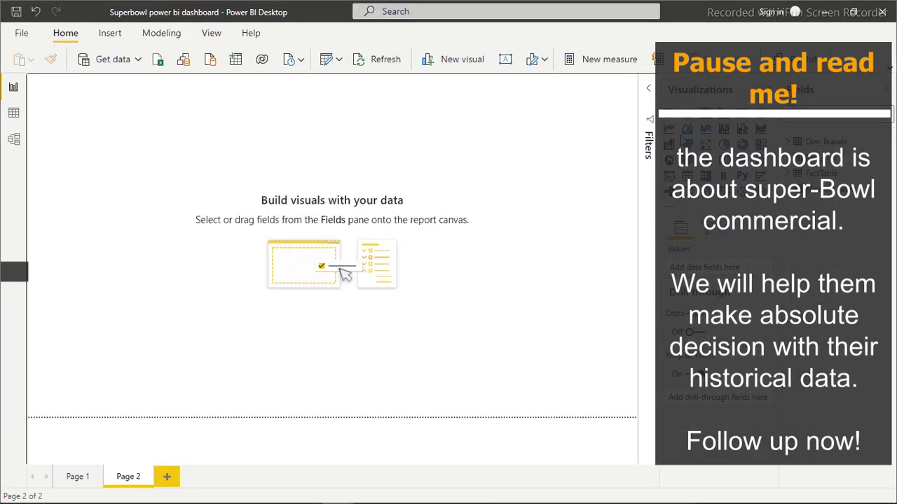
Collapse the Fields pane to widen the blank Page 2 canvas
{"action": "left_click", "coordinate": [884, 96]}
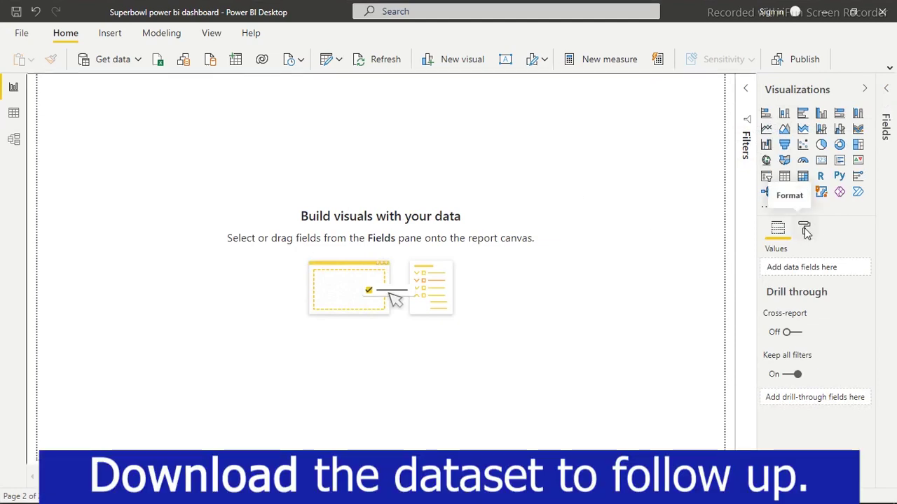
Set Page 2's background image to 1.jfif from the Downloads folder
{"action": "left_click", "coordinate": [804, 230]}
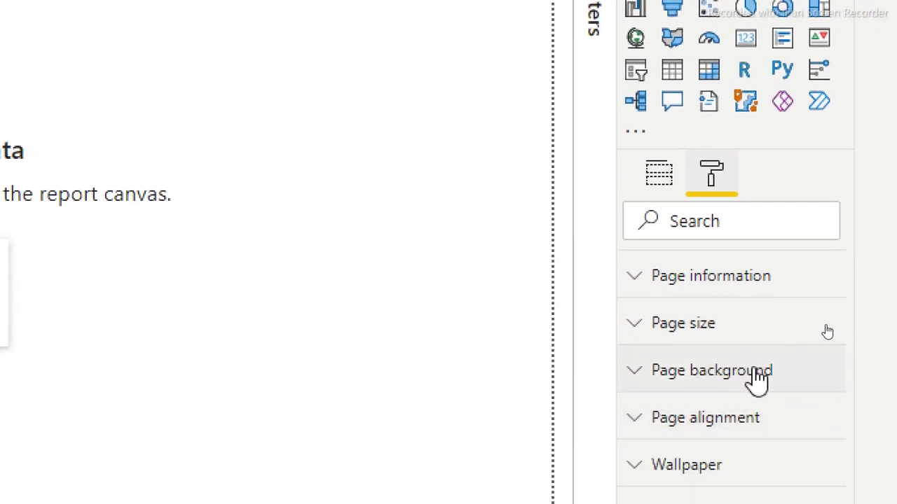
{"action": "left_click", "coordinate": [757, 377]}
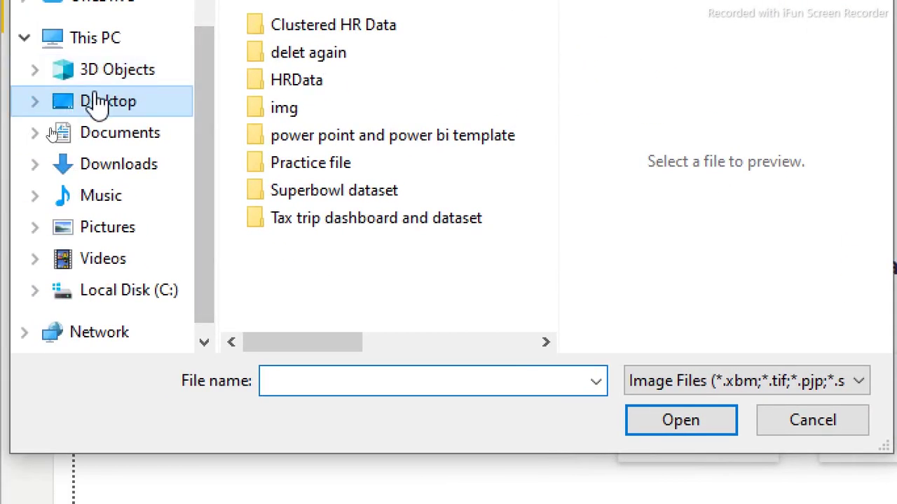
{"action": "left_click", "coordinate": [110, 168]}
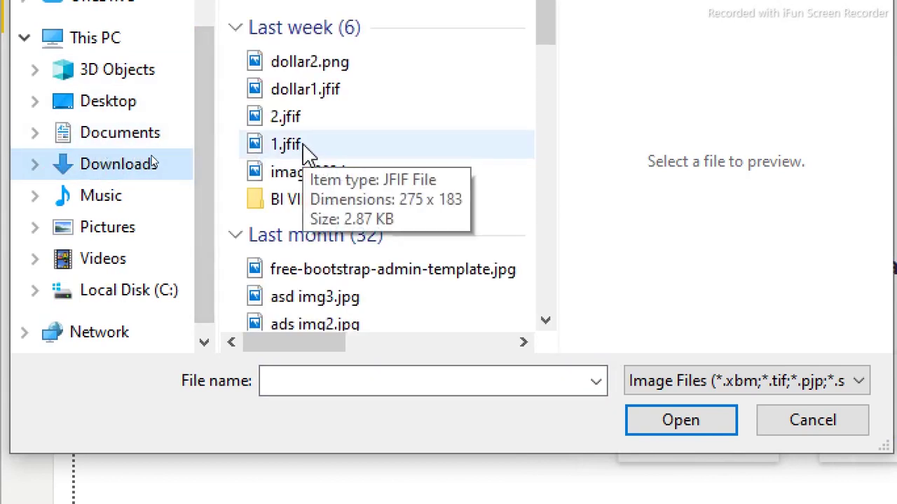
{"action": "left_click", "coordinate": [303, 148]}
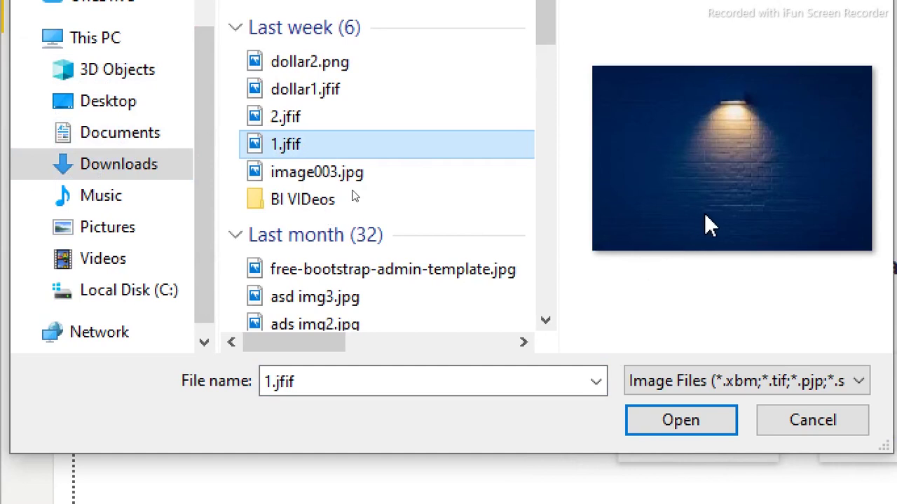
{"action": "left_click", "coordinate": [681, 416]}
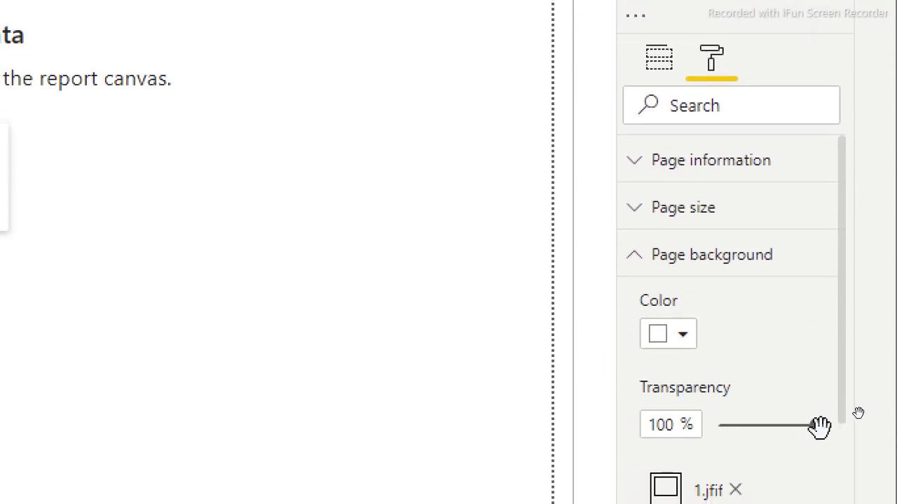
Set the page background transparency to 0% and the image fit to Fill
{"action": "left_click_drag", "start_coordinate": [819, 426], "coordinate": [701, 432]}
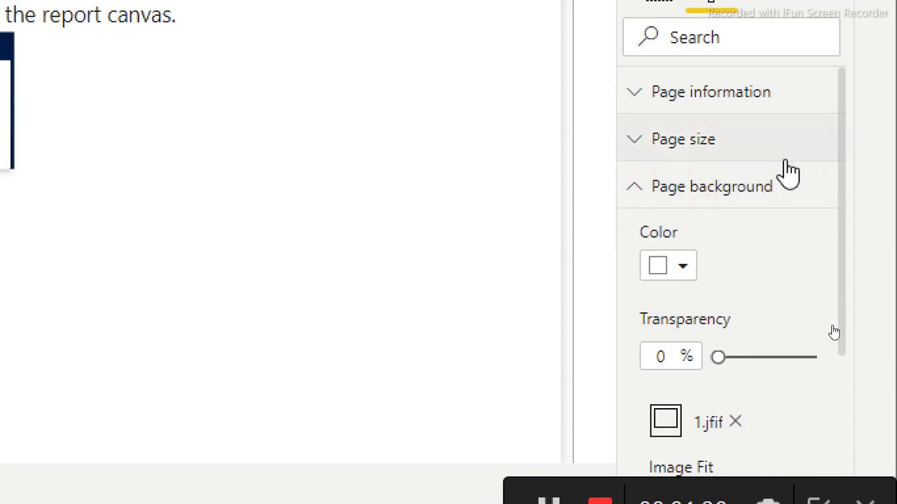
{"action": "left_click_drag", "start_coordinate": [841, 241], "coordinate": [817, 380]}
{"action": "left_click", "coordinate": [811, 295]}
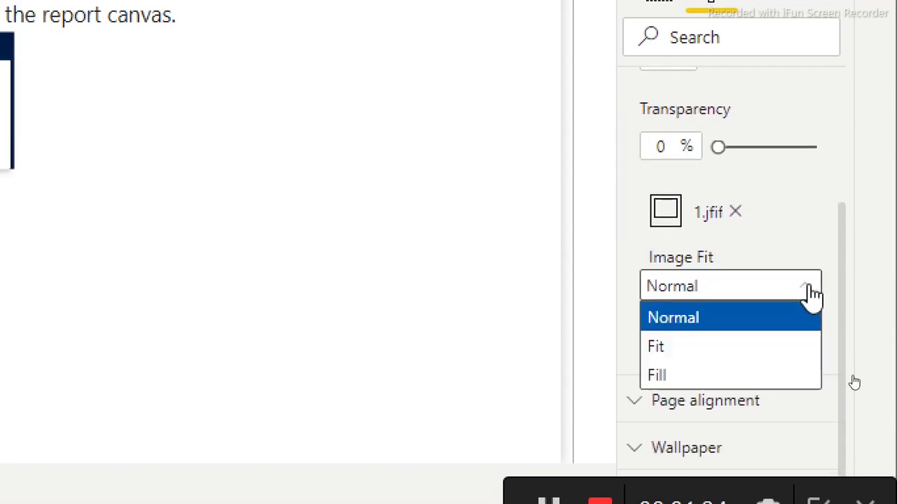
{"action": "left_click", "coordinate": [690, 350]}
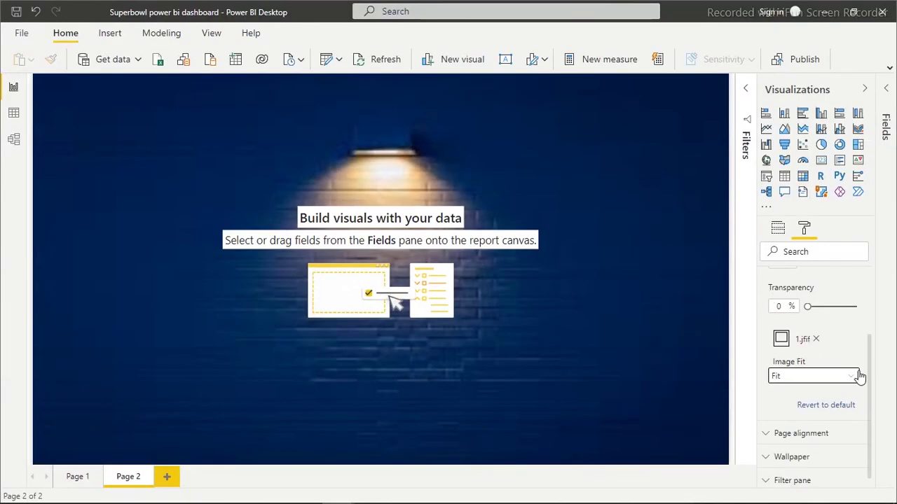
{"action": "left_click", "coordinate": [853, 382]}
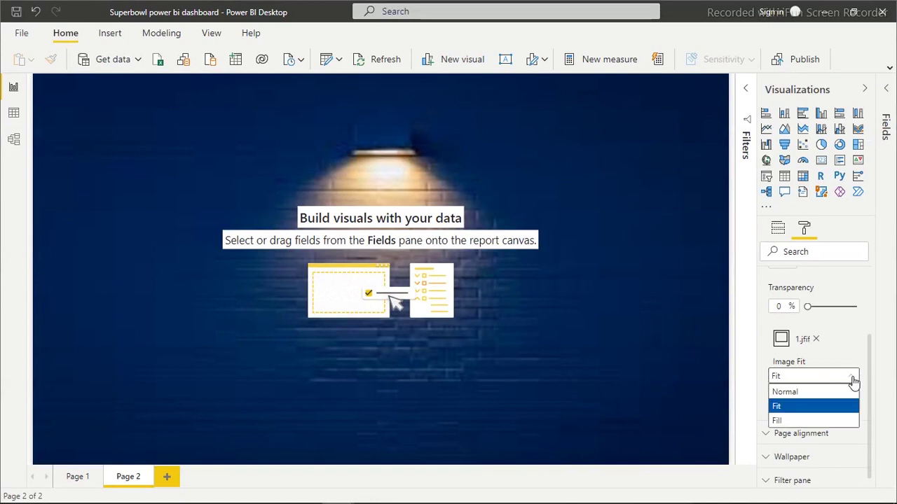
{"action": "left_click", "coordinate": [799, 422]}
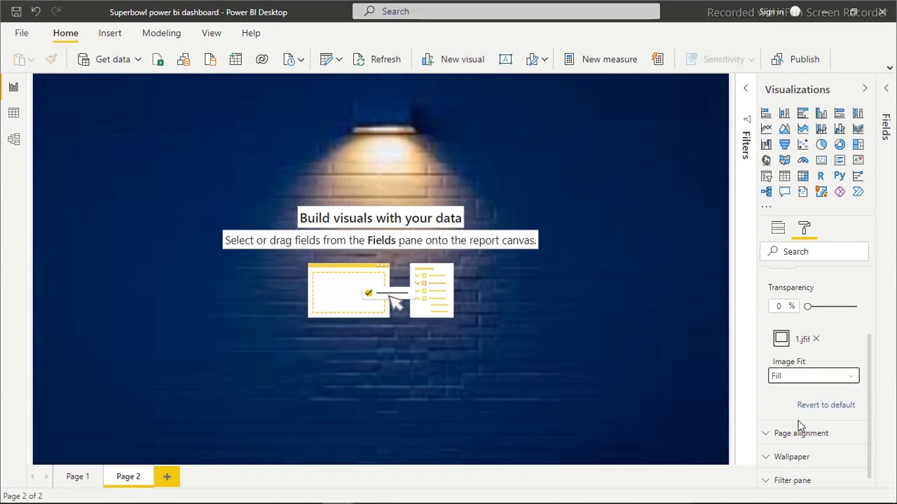
Nudge the 'Detail analysis for super-bowl commercial.' subtitle left to align under the title
{"action": "left_click", "coordinate": [583, 342]}
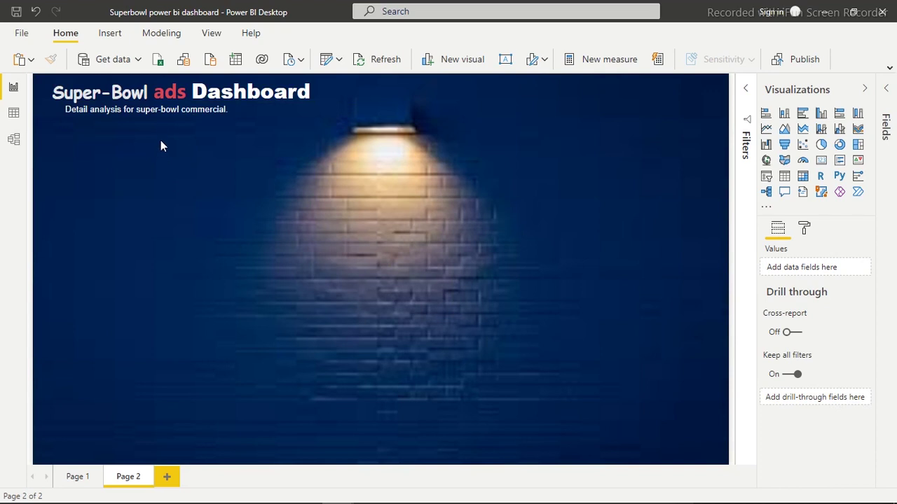
{"action": "left_click", "coordinate": [175, 118]}
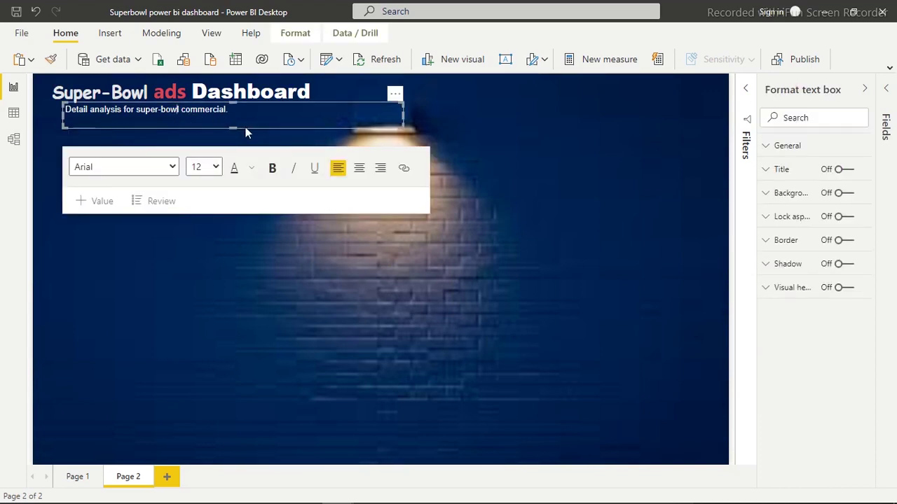
{"action": "left_click_drag", "start_coordinate": [246, 129], "coordinate": [235, 129]}
{"action": "left_click", "coordinate": [287, 275]}
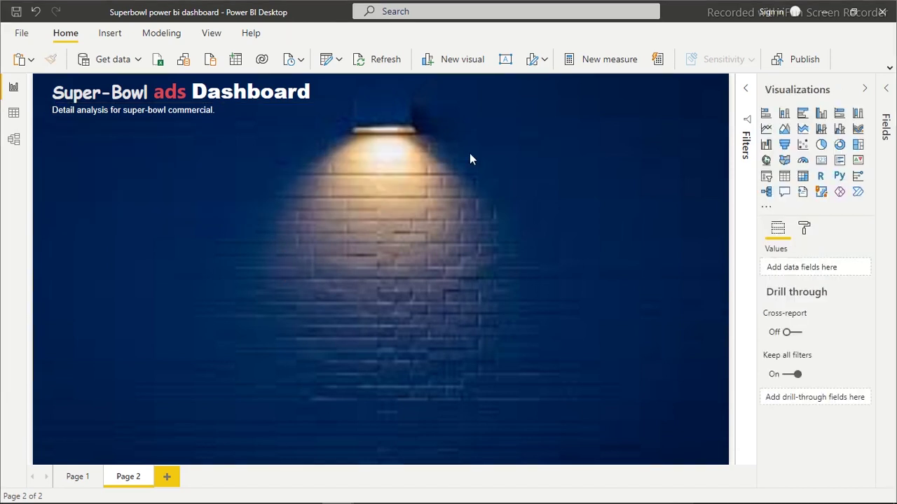
{"action": "left_click", "coordinate": [888, 70]}
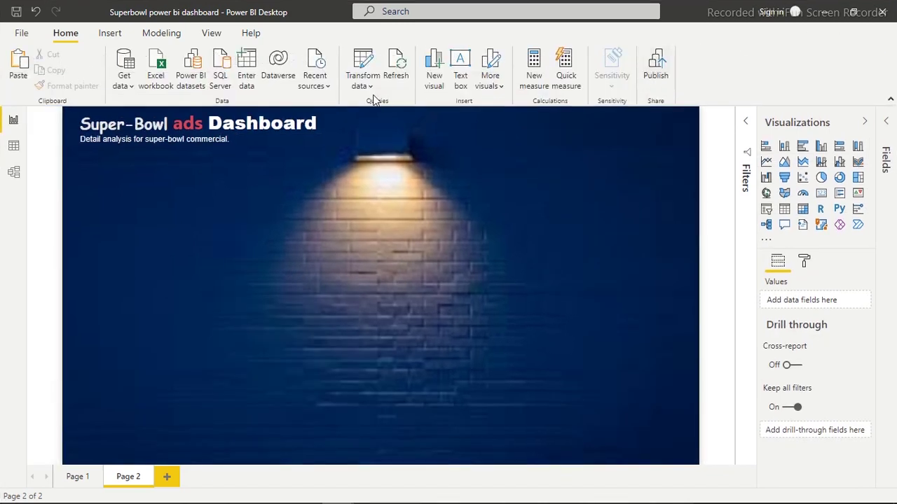
Insert a rounded rectangle and resize it into a small card on the page's left side
{"action": "left_click", "coordinate": [111, 35]}
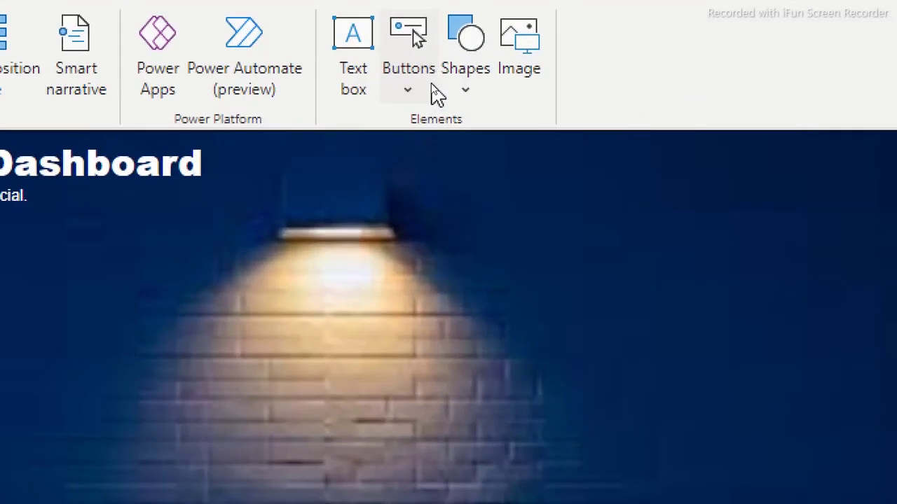
{"action": "left_click", "coordinate": [455, 92]}
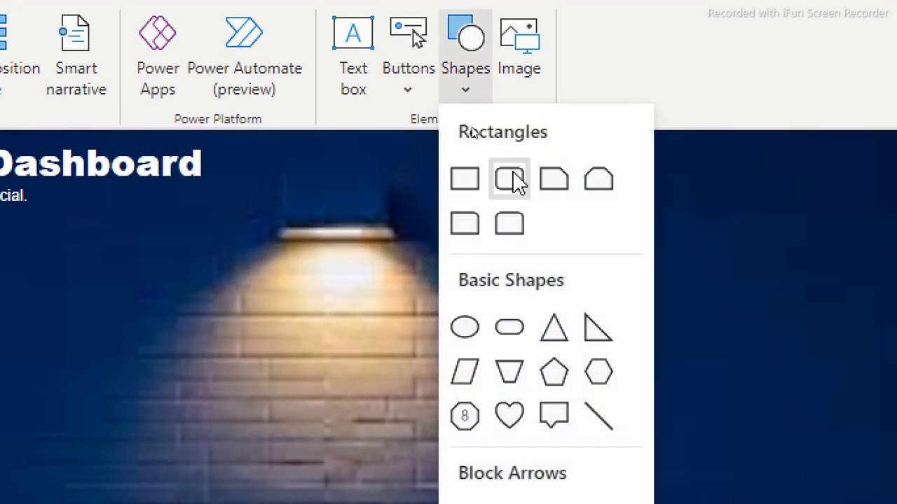
{"action": "left_click", "coordinate": [515, 181]}
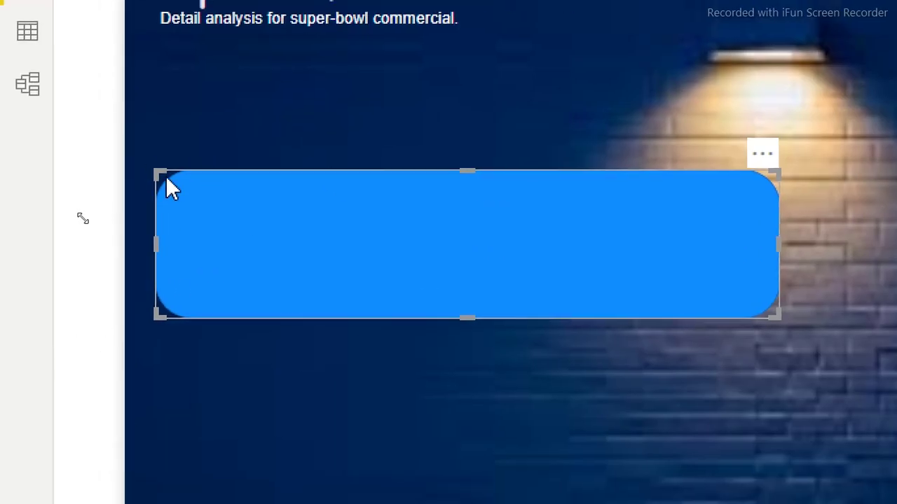
{"action": "left_click_drag", "start_coordinate": [155, 175], "coordinate": [429, 156]}
{"action": "left_click_drag", "start_coordinate": [596, 191], "coordinate": [352, 297]}
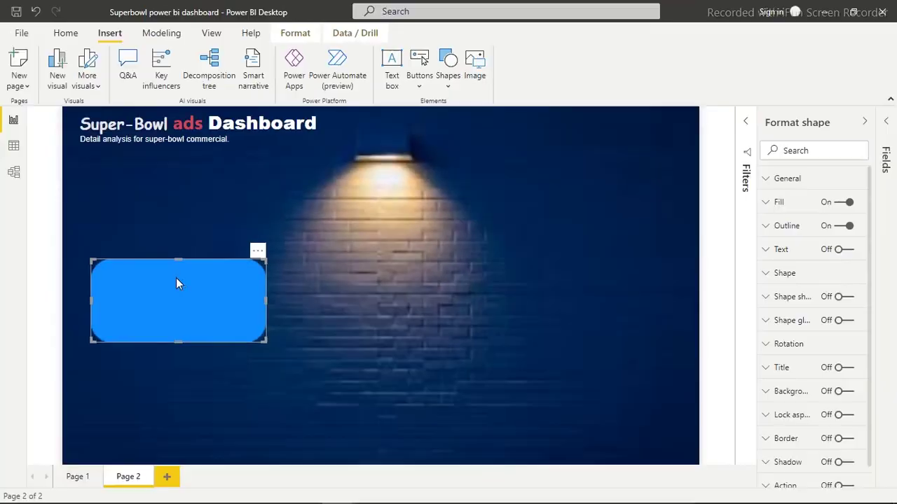
{"action": "left_click_drag", "start_coordinate": [176, 278], "coordinate": [203, 311]}
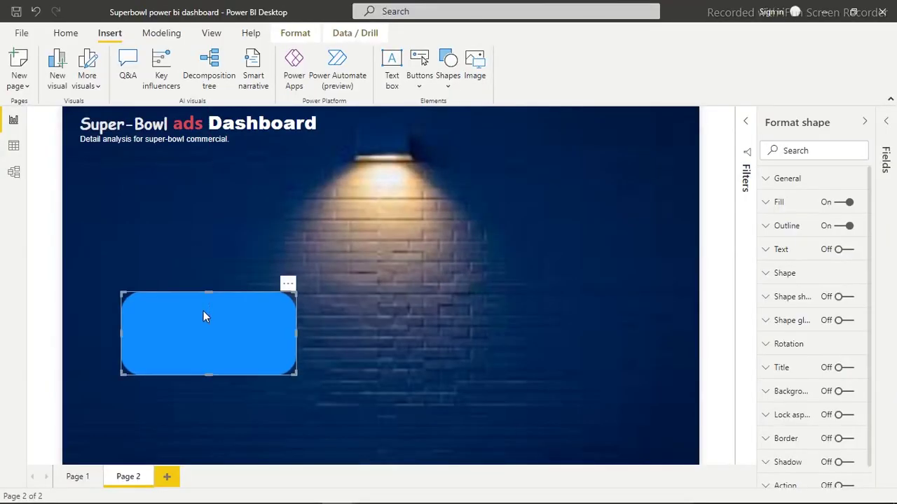
{"action": "left_click", "coordinate": [371, 276]}
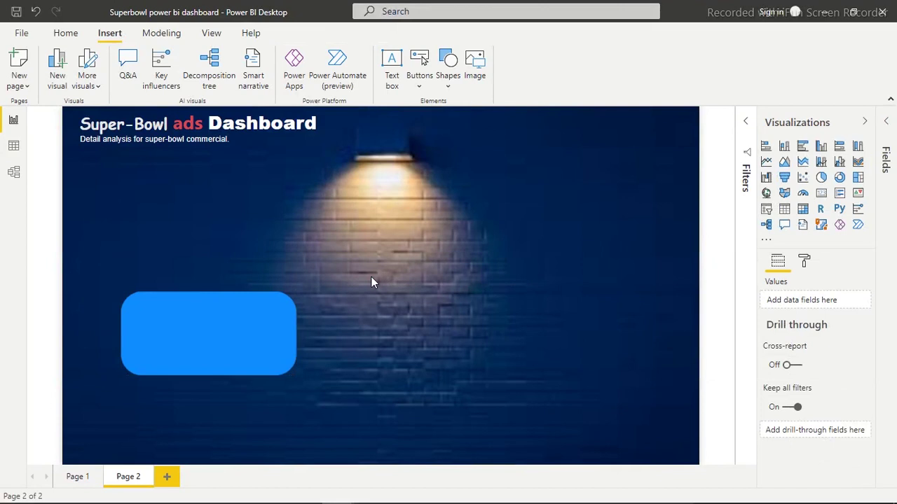
Give the rounded rectangle a white fill
{"action": "left_click", "coordinate": [272, 329]}
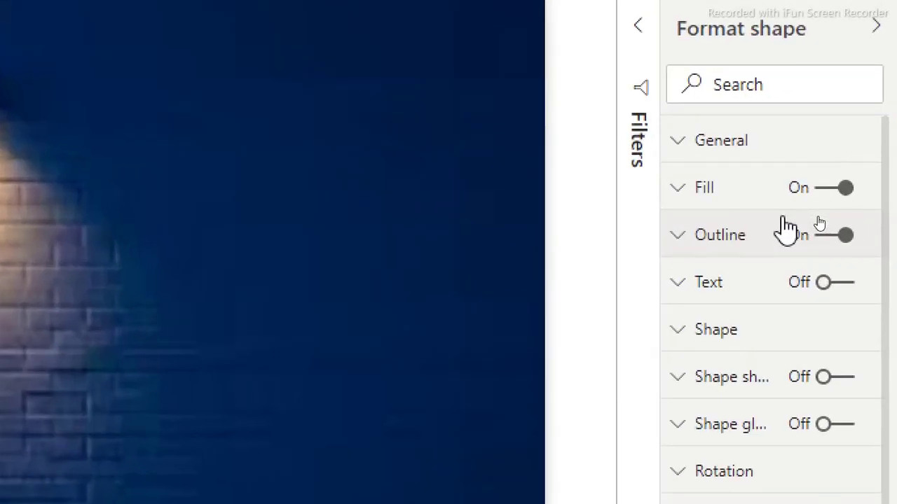
{"action": "left_click", "coordinate": [767, 234]}
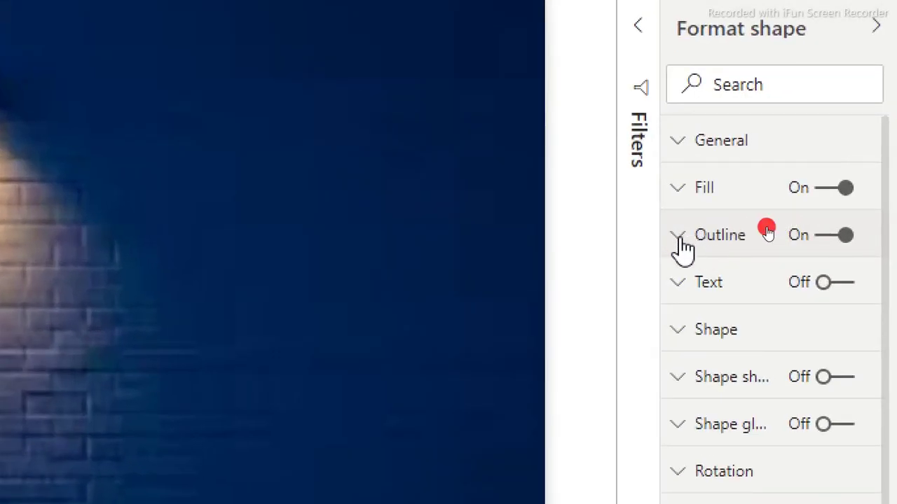
{"action": "left_click", "coordinate": [765, 200]}
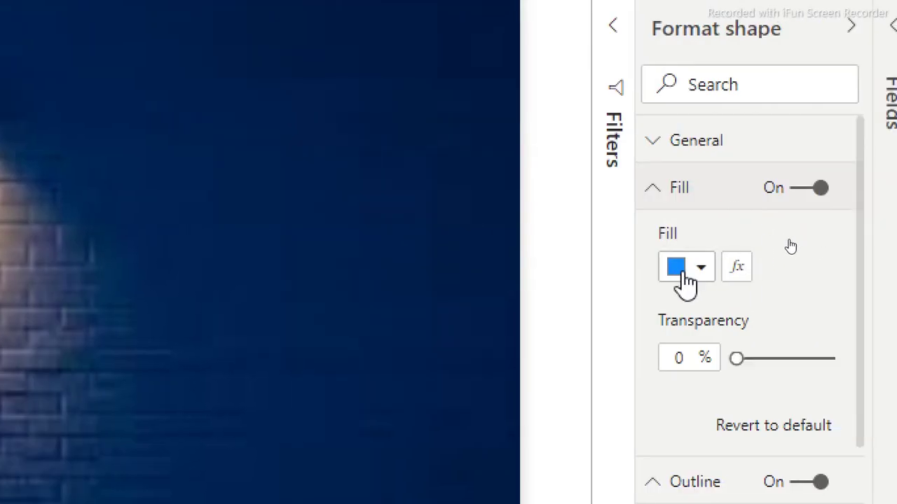
{"action": "left_click", "coordinate": [700, 272]}
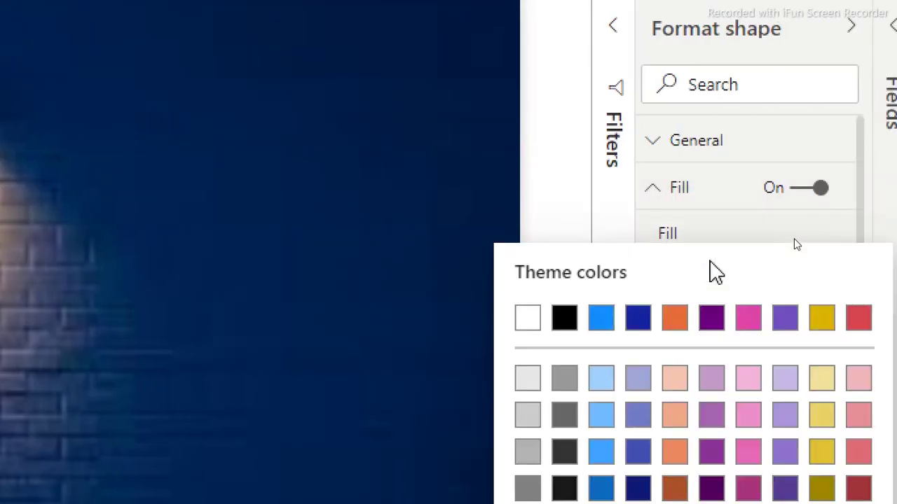
{"action": "left_click", "coordinate": [526, 323]}
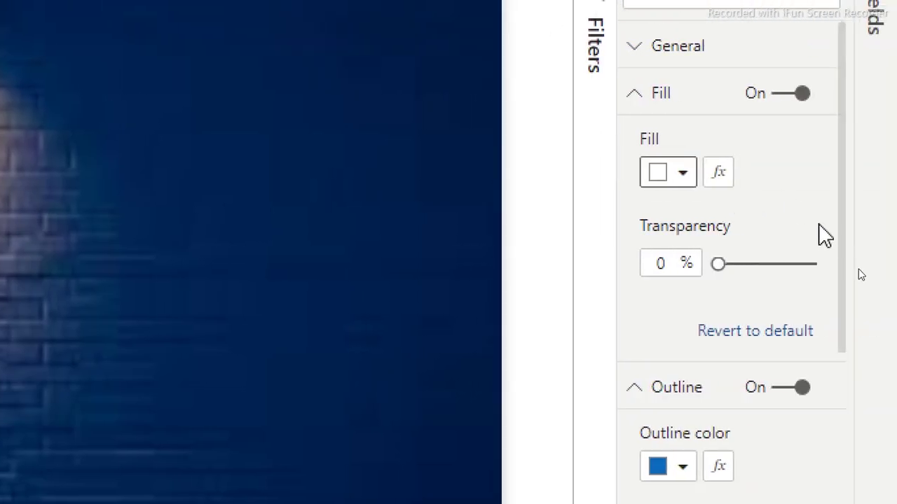
{"action": "left_click", "coordinate": [634, 97]}
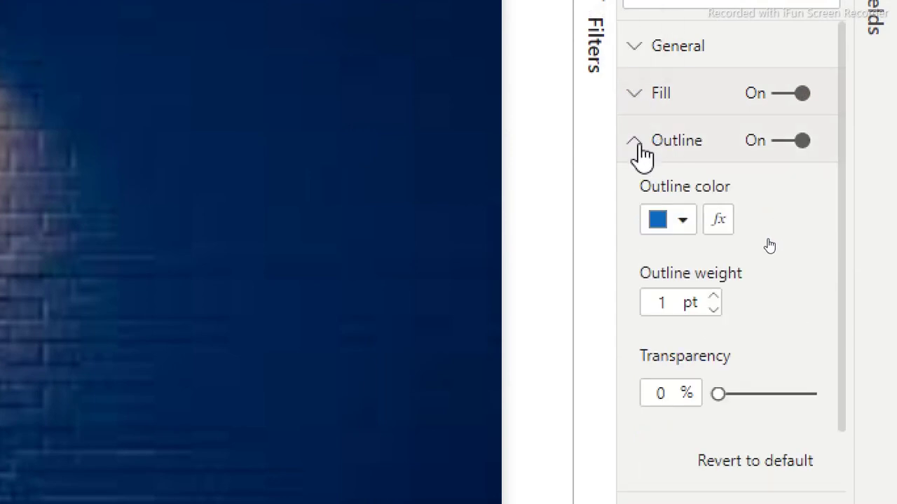
Set the card's outline to light grey (White 20% darker) with a 5 pt weight
{"action": "left_click", "coordinate": [683, 223]}
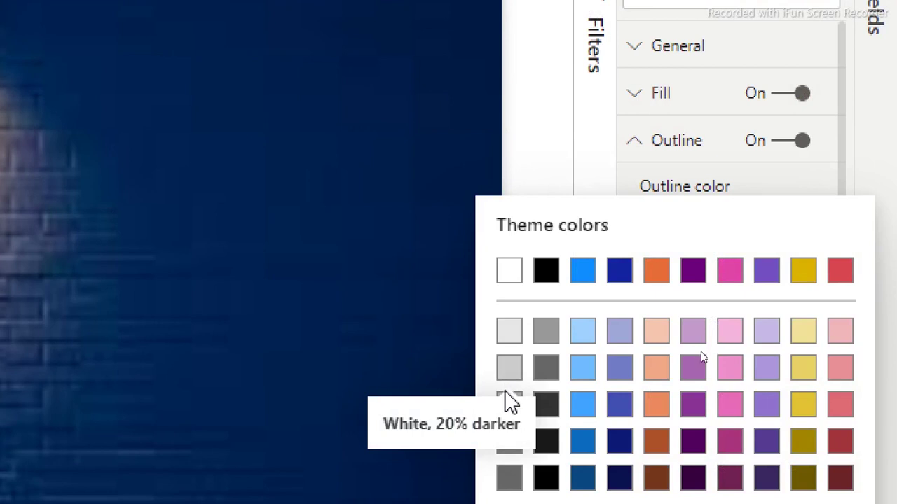
{"action": "left_click", "coordinate": [514, 370]}
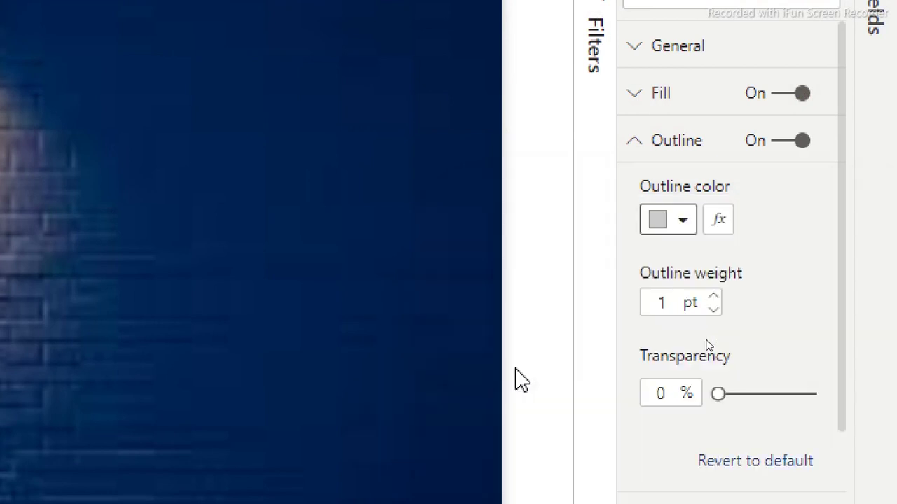
{"action": "left_click_drag", "start_coordinate": [671, 302], "coordinate": [653, 305]}
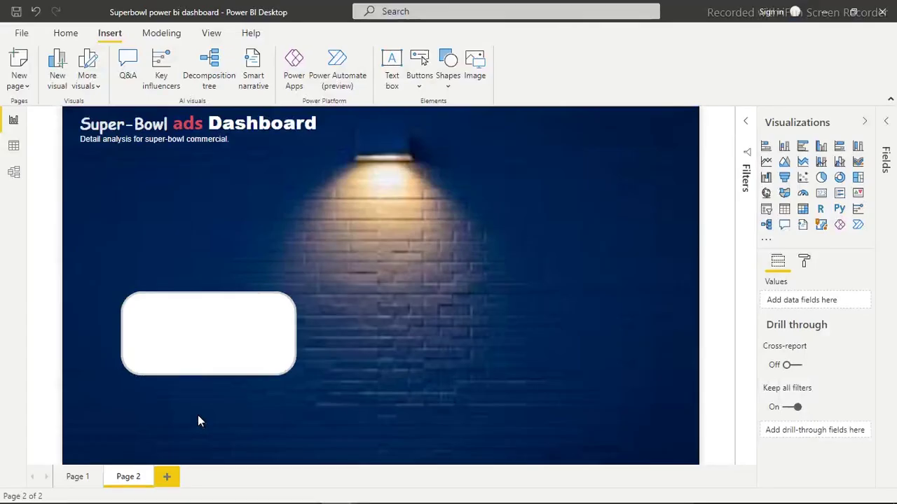
{"action": "left_click", "coordinate": [341, 293]}
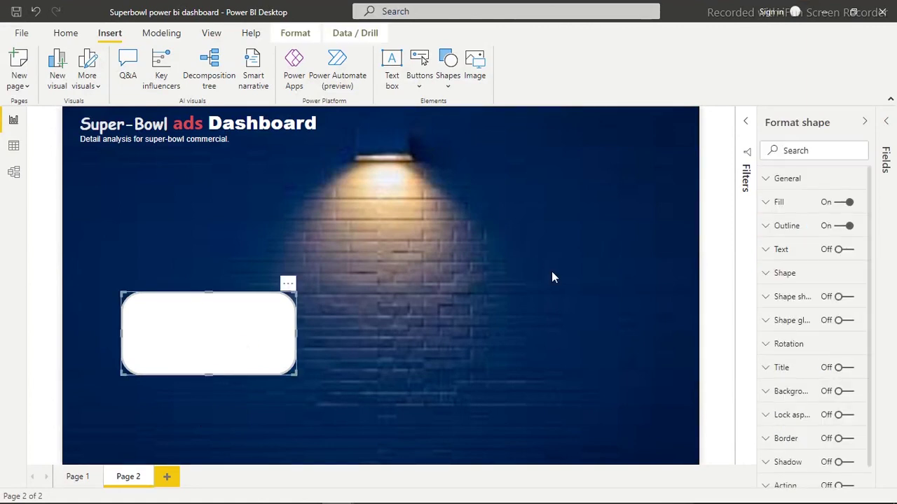
{"action": "left_click", "coordinate": [780, 227]}
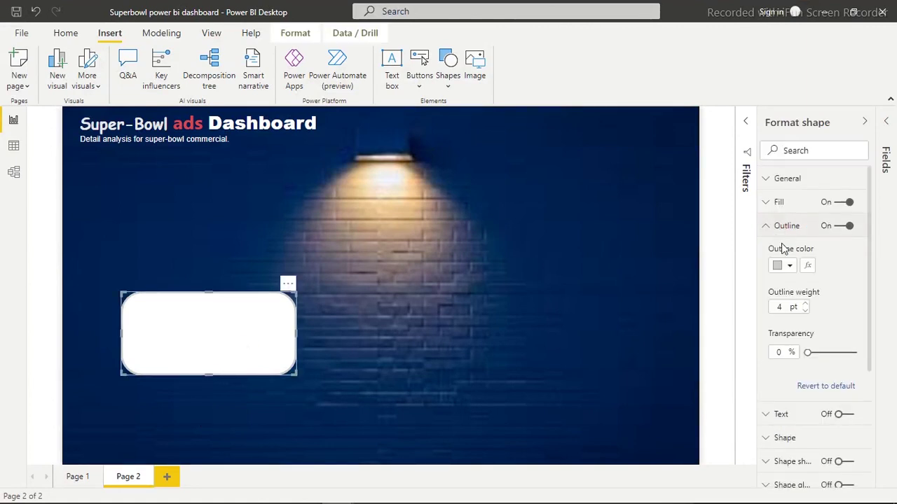
{"action": "double_click", "coordinate": [765, 310]}
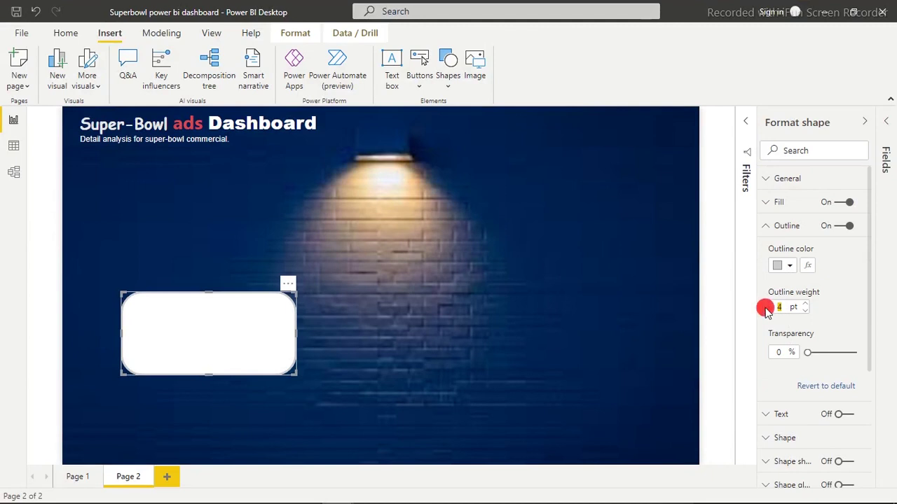
{"action": "type", "text": "5"}
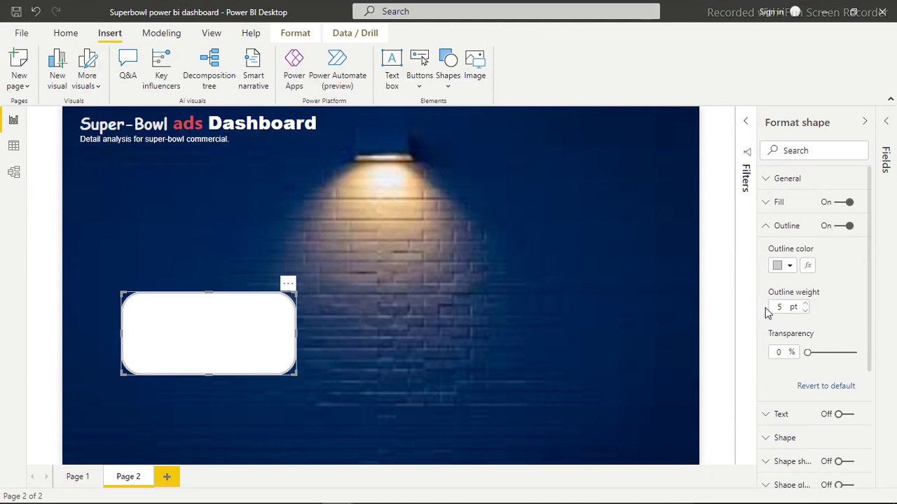
{"action": "left_click", "coordinate": [448, 354]}
Move the card further left and select all three white cards together
{"action": "left_click", "coordinate": [242, 352]}
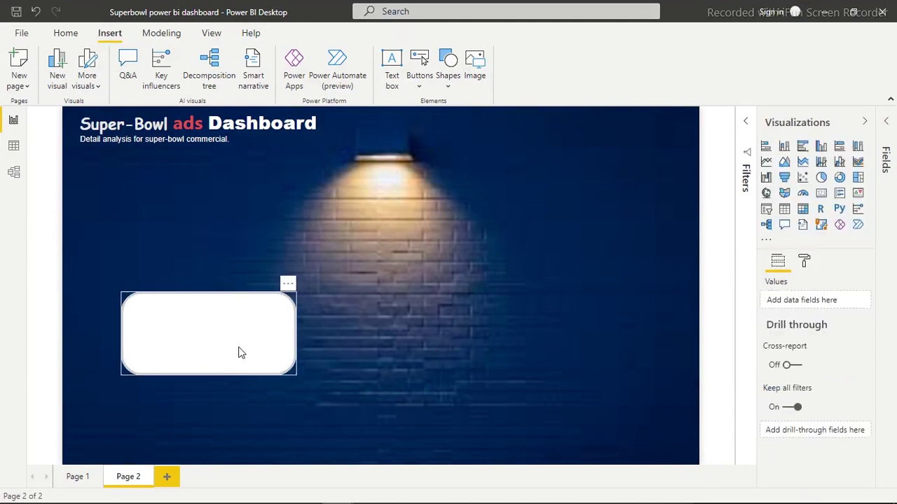
{"action": "left_click_drag", "start_coordinate": [239, 347], "coordinate": [208, 357]}
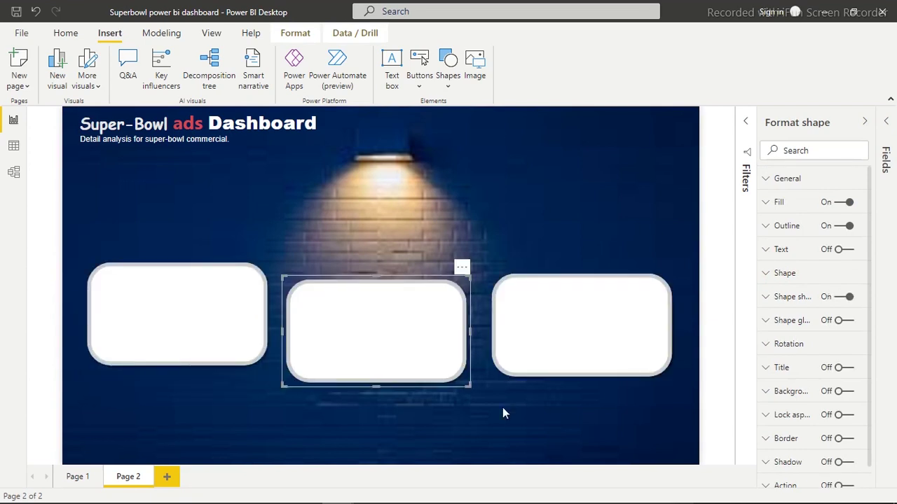
{"action": "left_click", "coordinate": [586, 341], "text": "ctrl"}
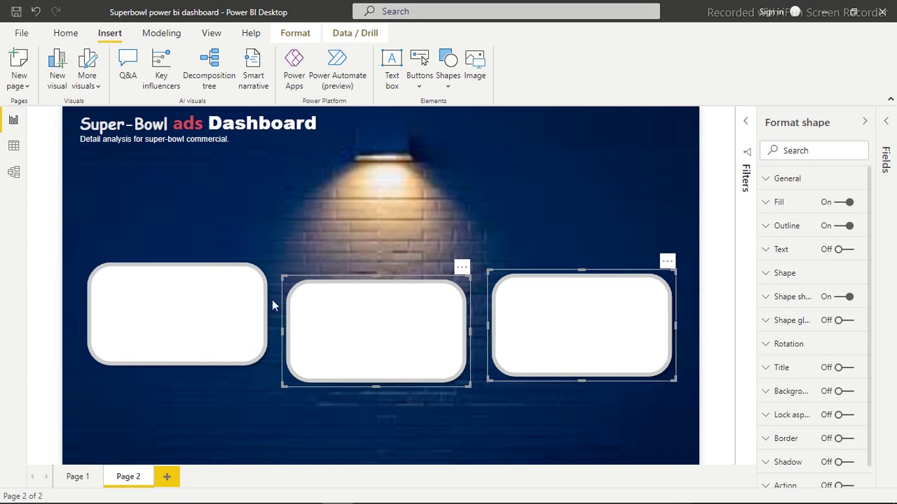
{"action": "left_click", "coordinate": [207, 312], "text": "ctrl"}
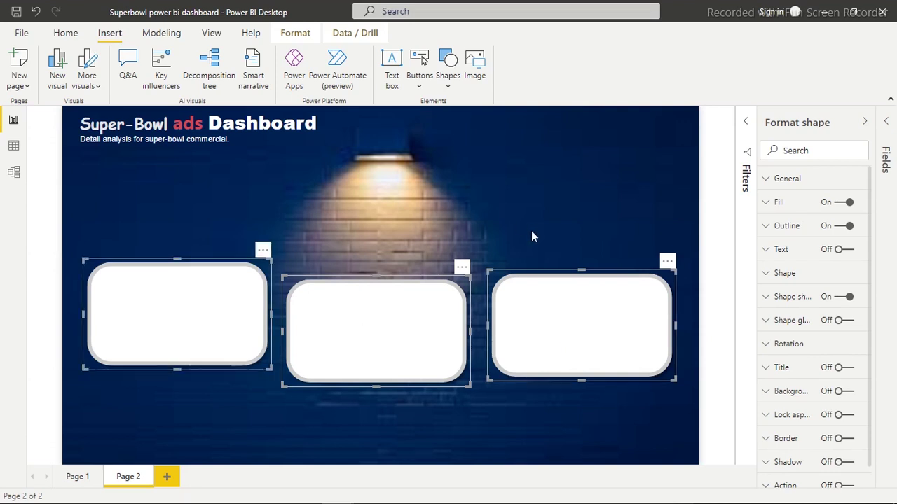
Align the three cards' tops and distribute them horizontally
{"action": "left_click", "coordinate": [287, 36]}
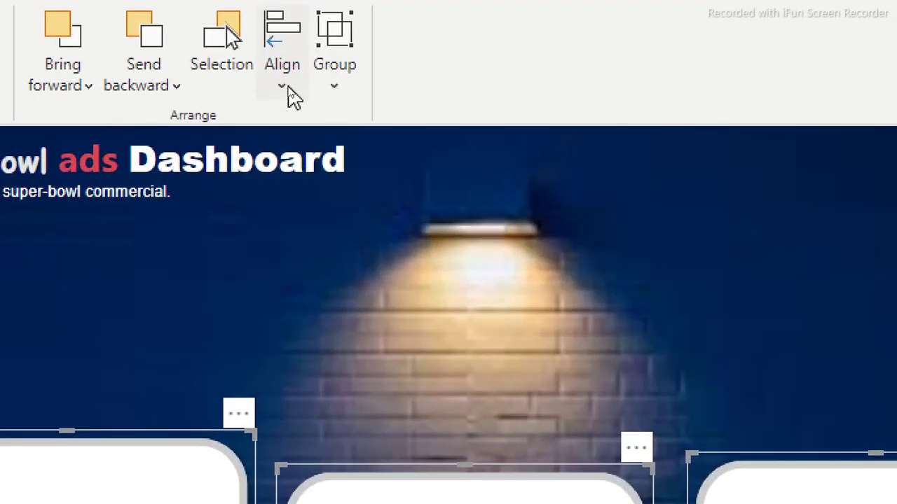
{"action": "left_click", "coordinate": [291, 96]}
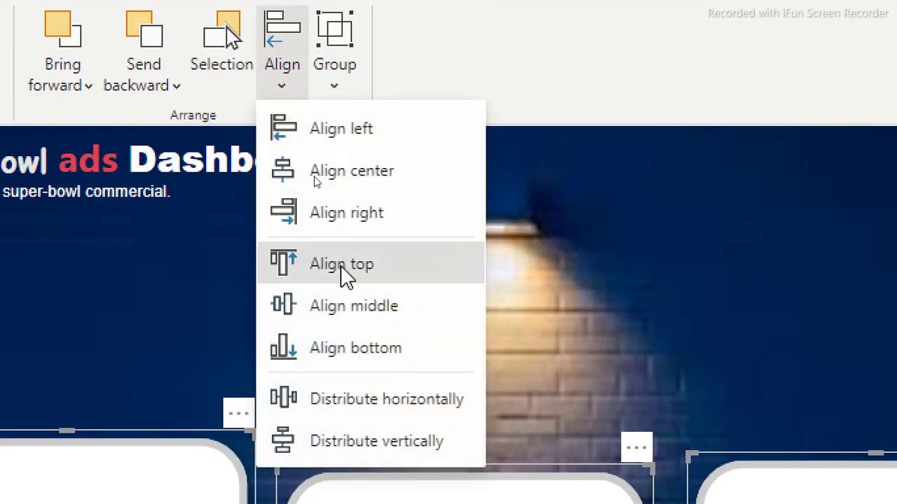
{"action": "left_click", "coordinate": [344, 276]}
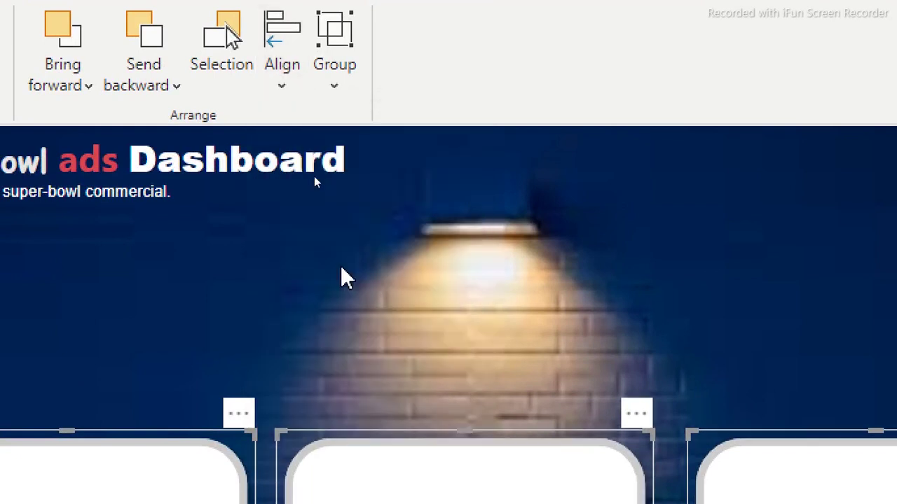
{"action": "left_click", "coordinate": [281, 89]}
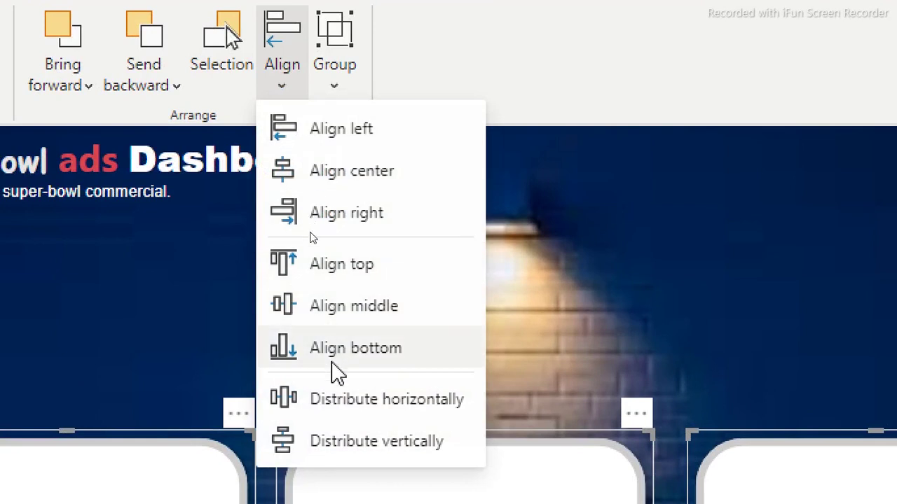
{"action": "left_click", "coordinate": [352, 414]}
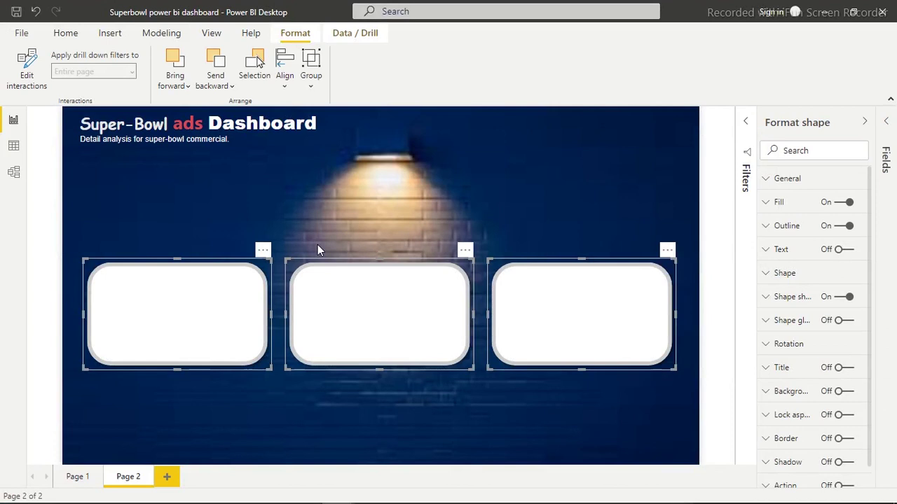
{"action": "left_click", "coordinate": [361, 224]}
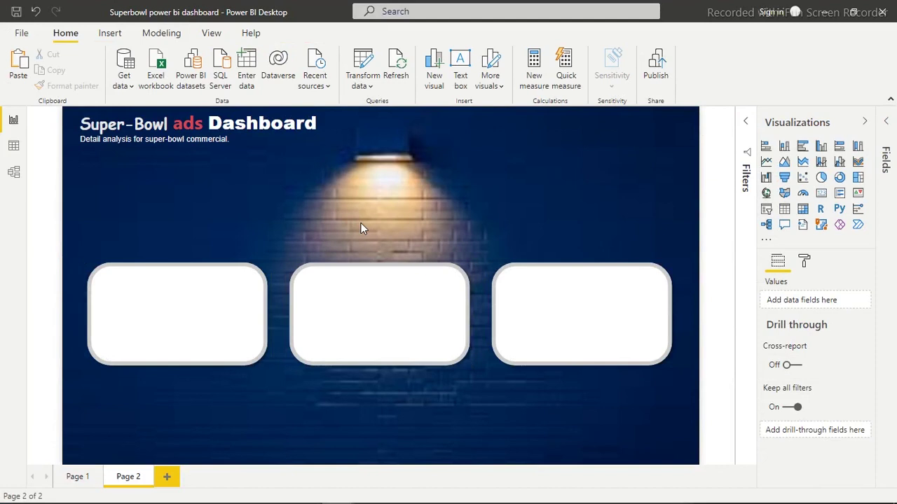
Give the middle card an orange outline at 26% transparency
{"action": "left_click", "coordinate": [366, 292]}
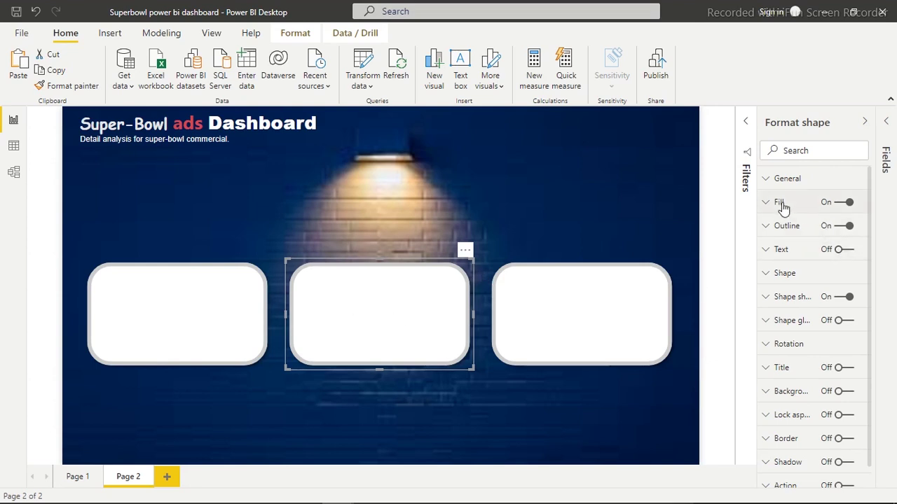
{"action": "left_click", "coordinate": [771, 226]}
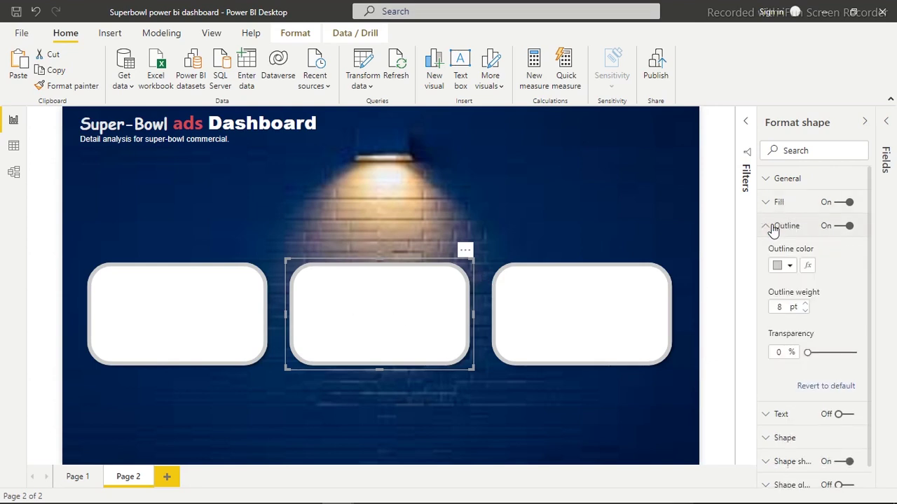
{"action": "left_click", "coordinate": [789, 268]}
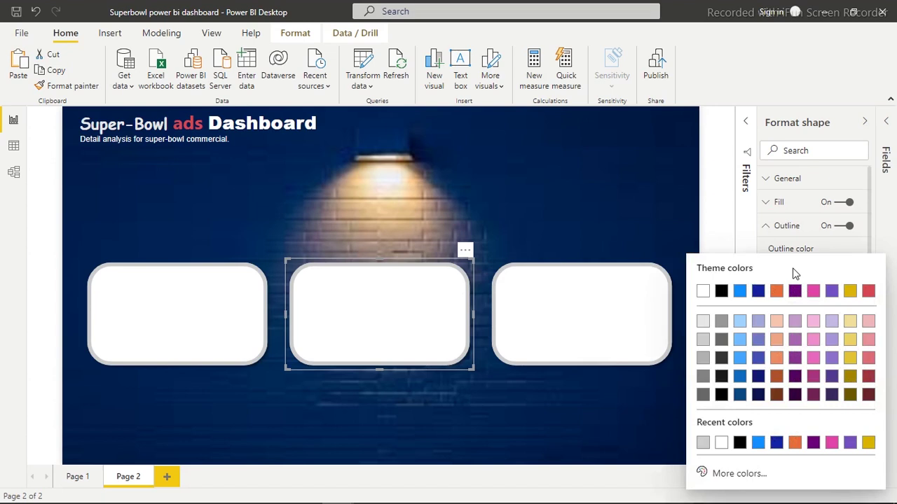
{"action": "left_click", "coordinate": [795, 444]}
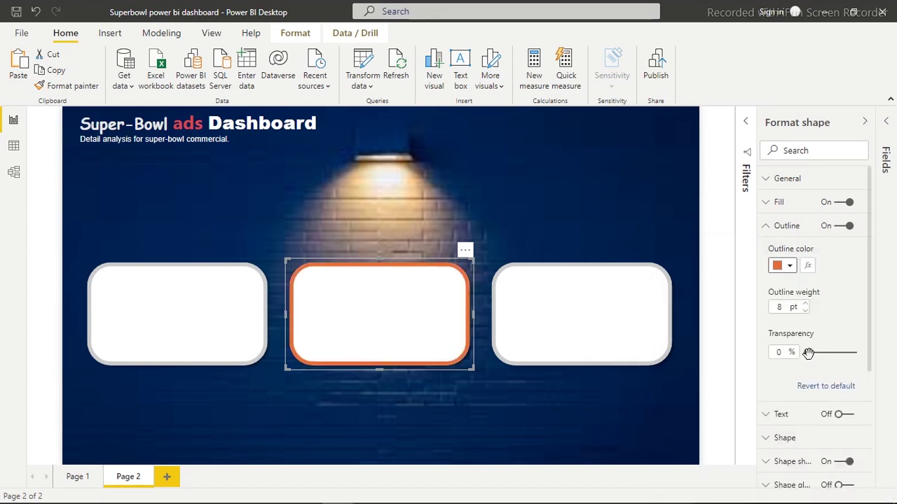
{"action": "left_click_drag", "start_coordinate": [808, 353], "coordinate": [819, 353]}
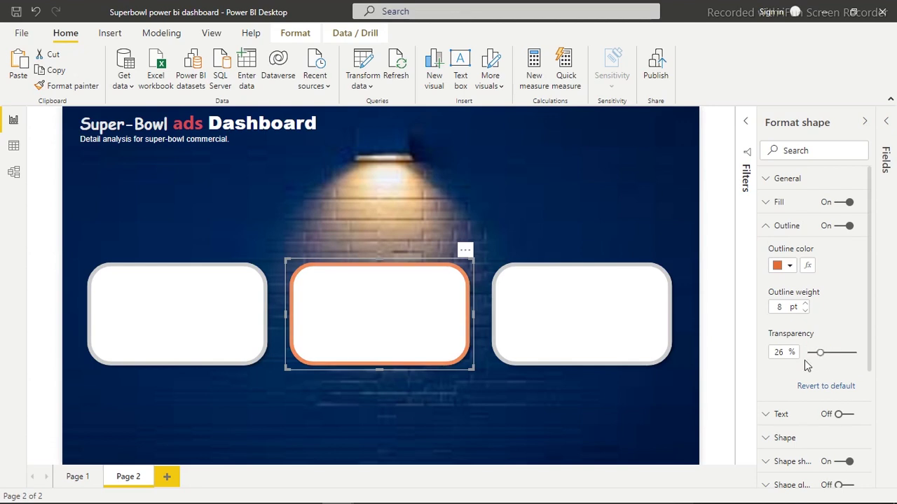
{"action": "left_click", "coordinate": [510, 396]}
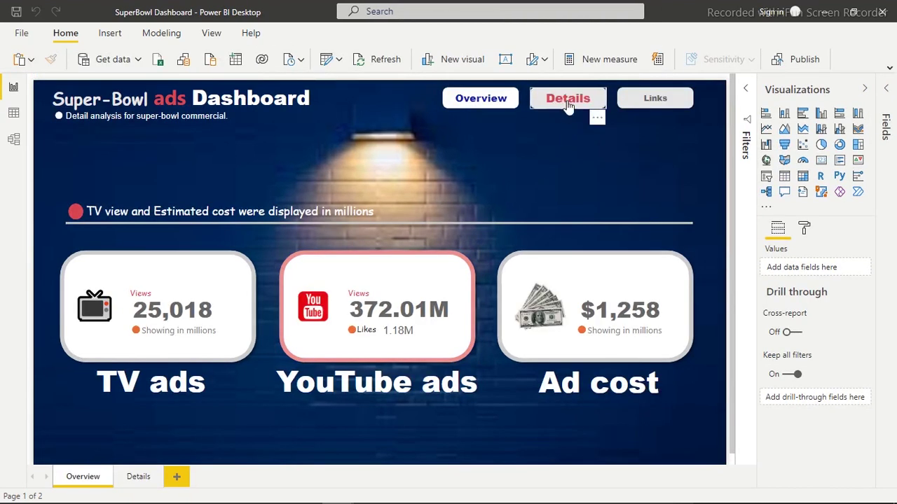
{"action": "left_click", "coordinate": [569, 105]}
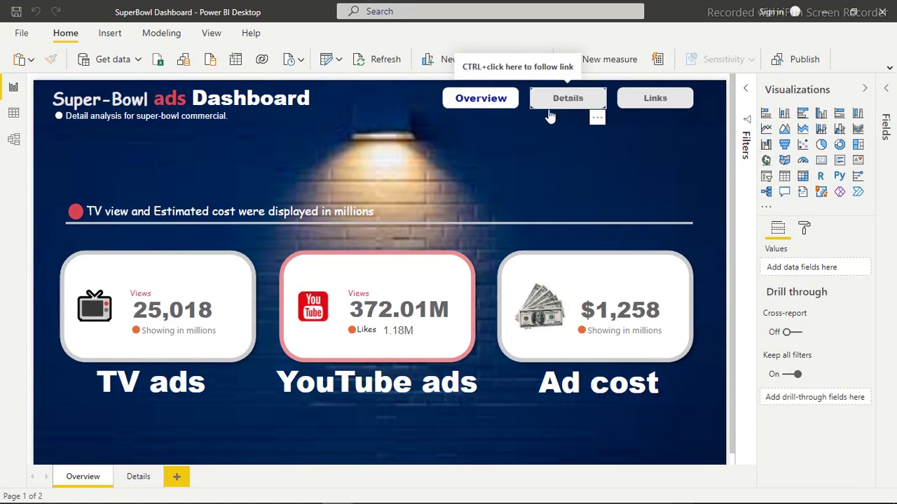
{"action": "left_click", "coordinate": [567, 112], "text": "ctrl"}
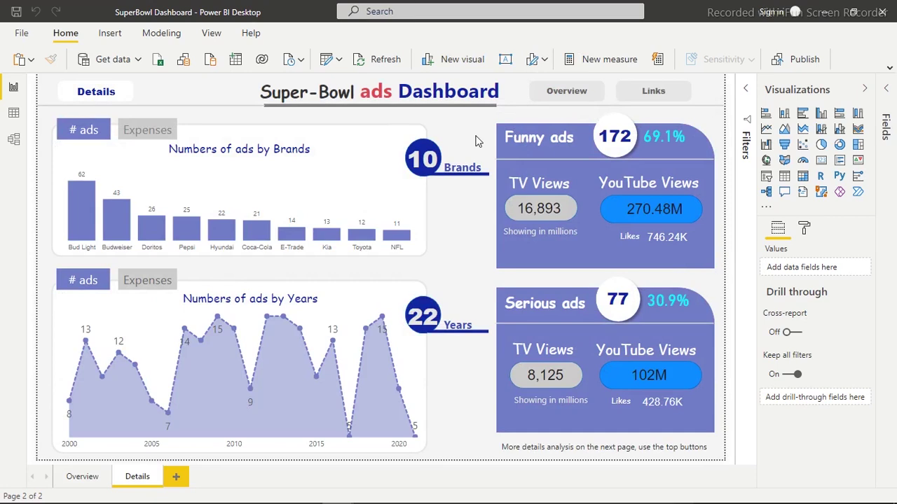
{"action": "left_click", "coordinate": [148, 131], "text": "ctrl"}
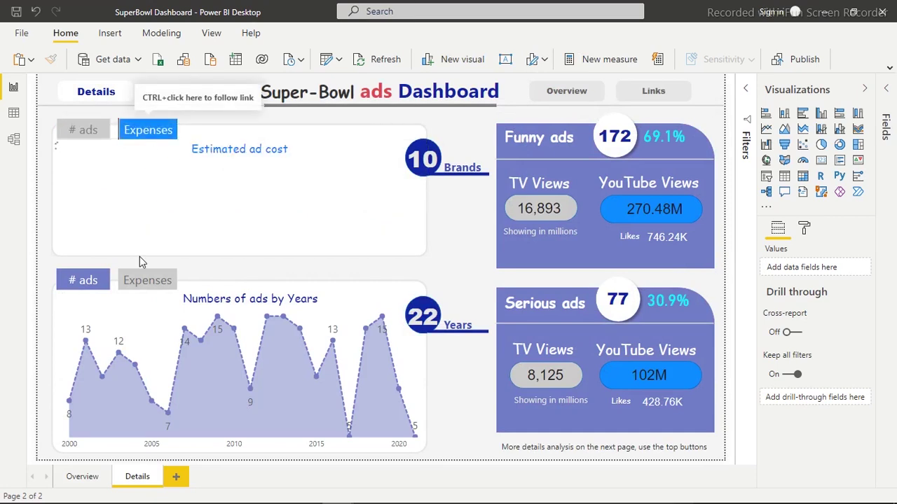
{"action": "left_click", "coordinate": [165, 281], "text": "ctrl"}
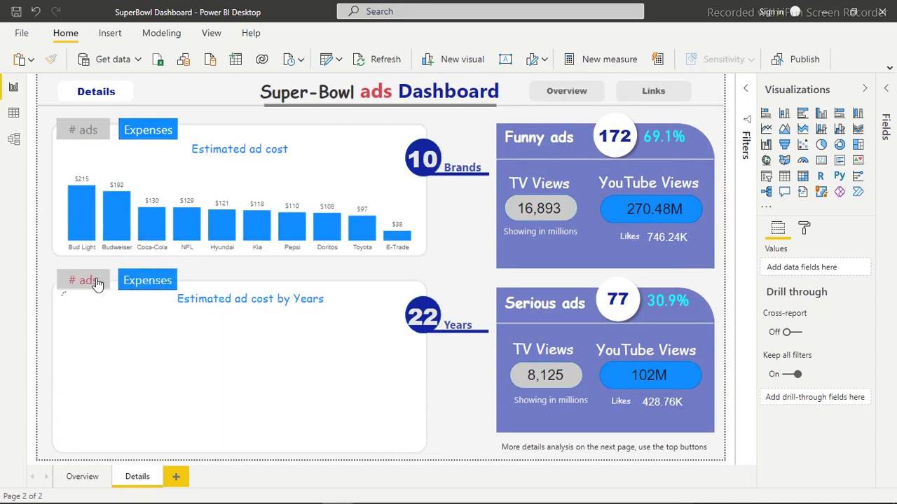
{"action": "left_click", "coordinate": [98, 282], "text": "ctrl"}
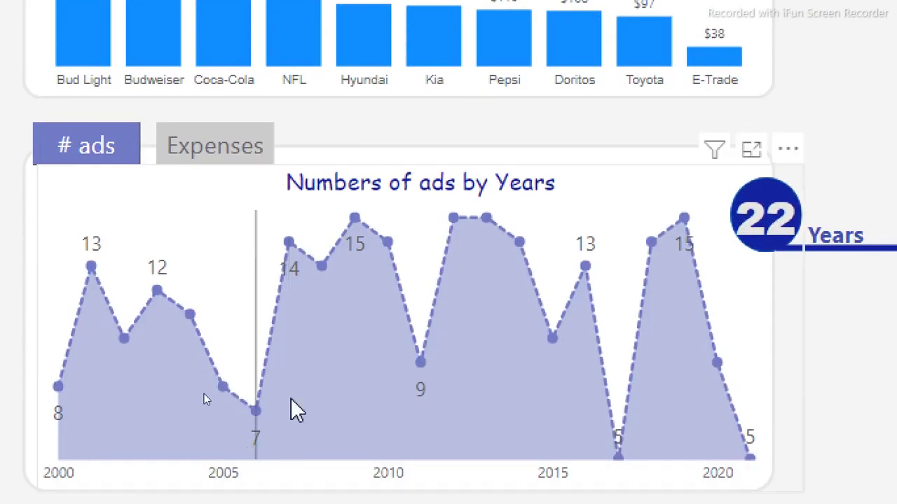
{"action": "left_click", "coordinate": [242, 157], "text": "ctrl"}
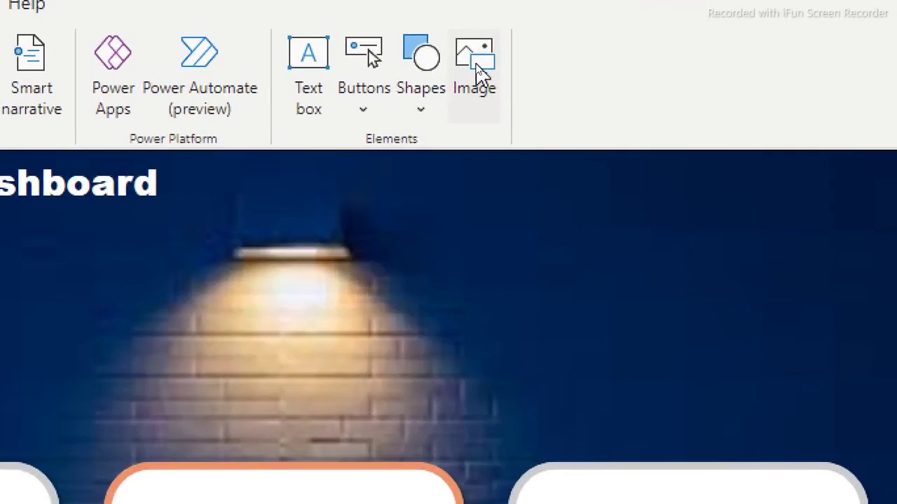
Insert the dollar1.jfif image onto the page
{"action": "left_click", "coordinate": [475, 65]}
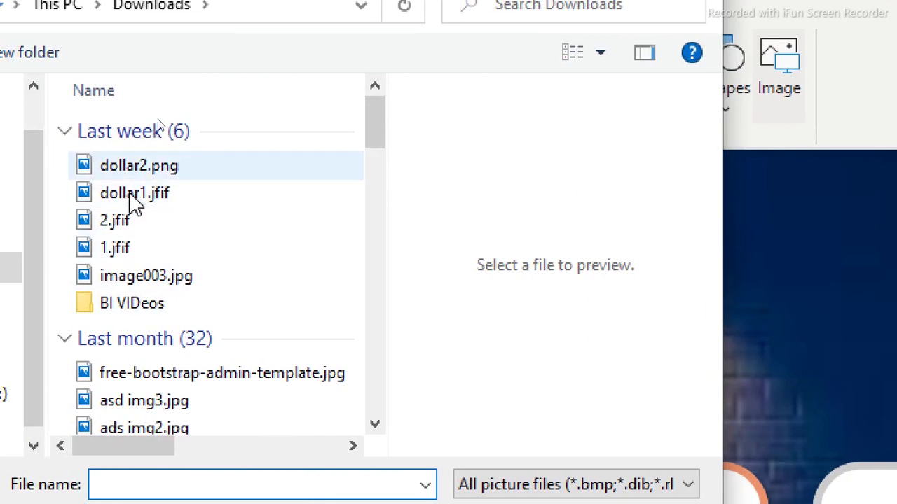
{"action": "left_click", "coordinate": [148, 198]}
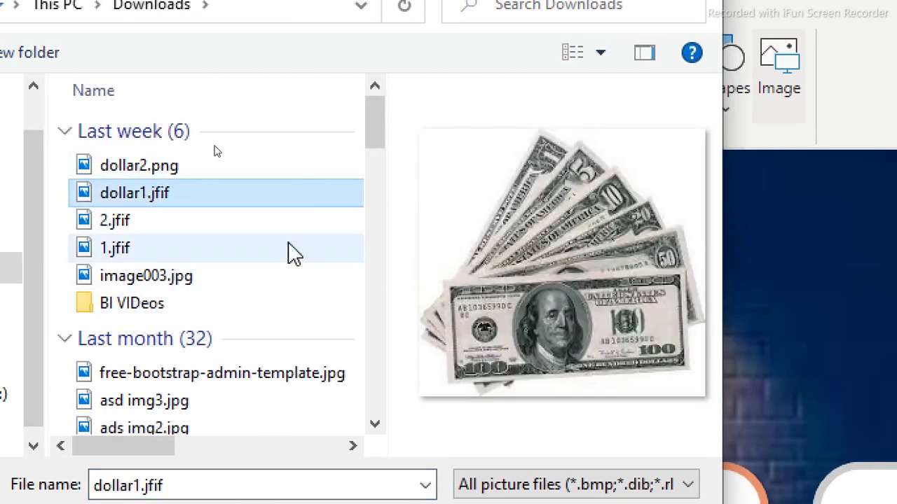
{"action": "left_click", "coordinate": [160, 175]}
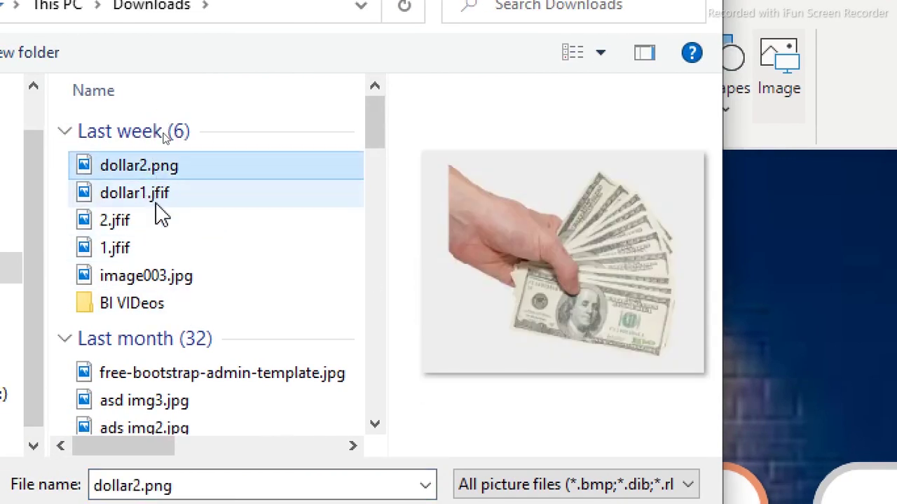
{"action": "left_click", "coordinate": [157, 202]}
{"action": "double_click", "coordinate": [156, 198]}
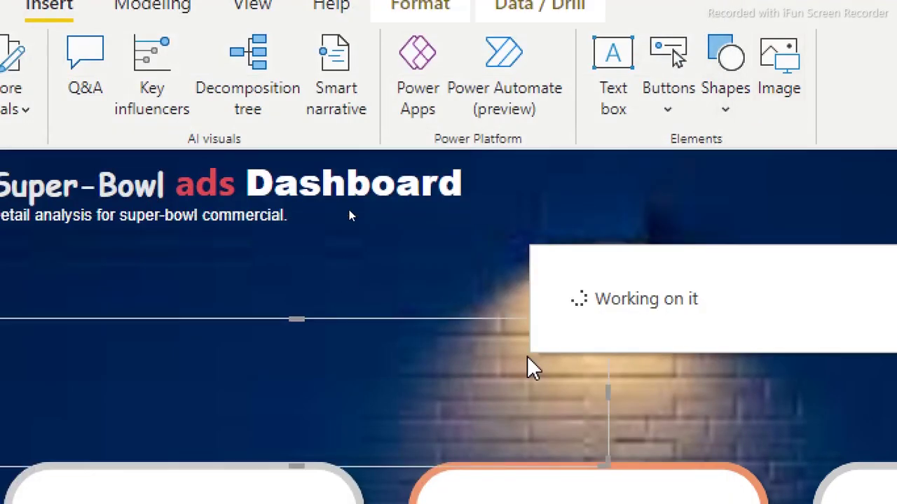
Move the dollar-bills image up and right above the right card and shrink it
{"action": "left_click_drag", "start_coordinate": [250, 370], "coordinate": [557, 309]}
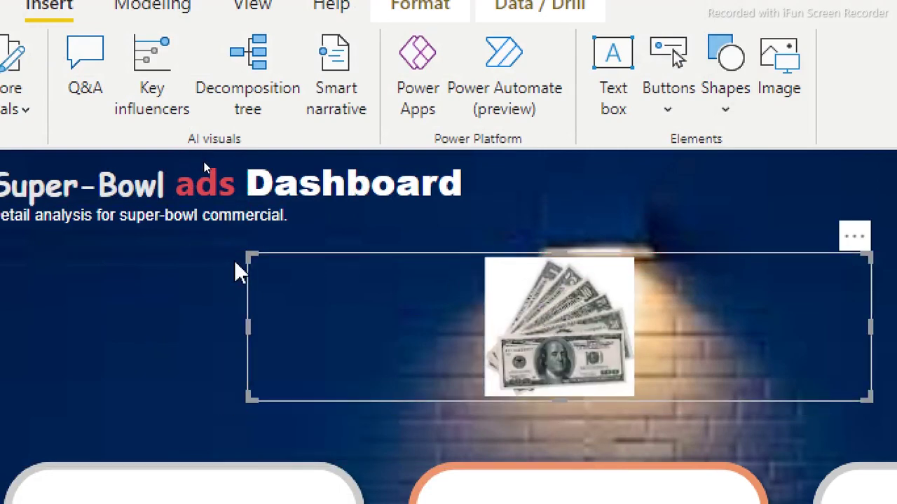
{"action": "left_click", "coordinate": [247, 251]}
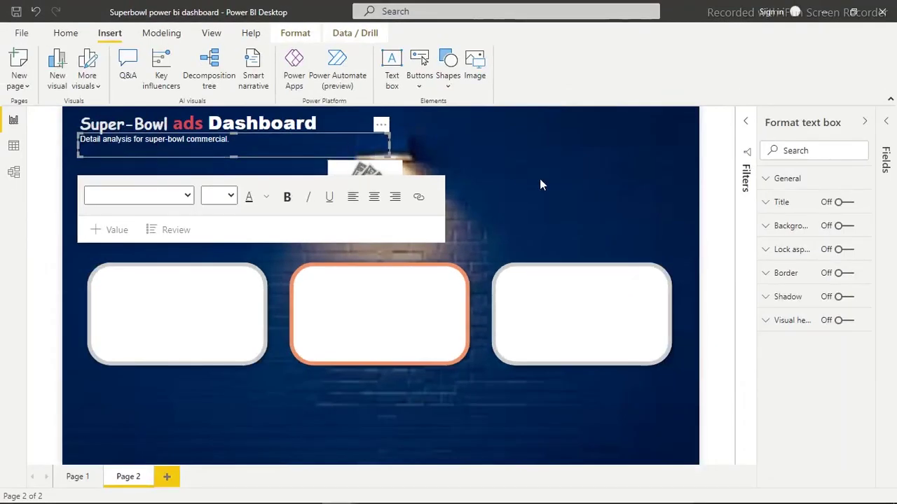
{"action": "left_click", "coordinate": [453, 188]}
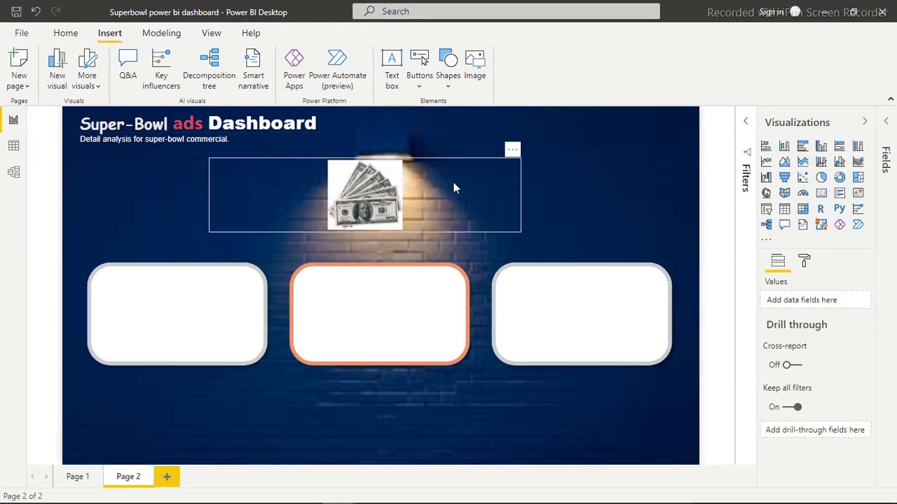
{"action": "key", "text": "ctrl+z"}
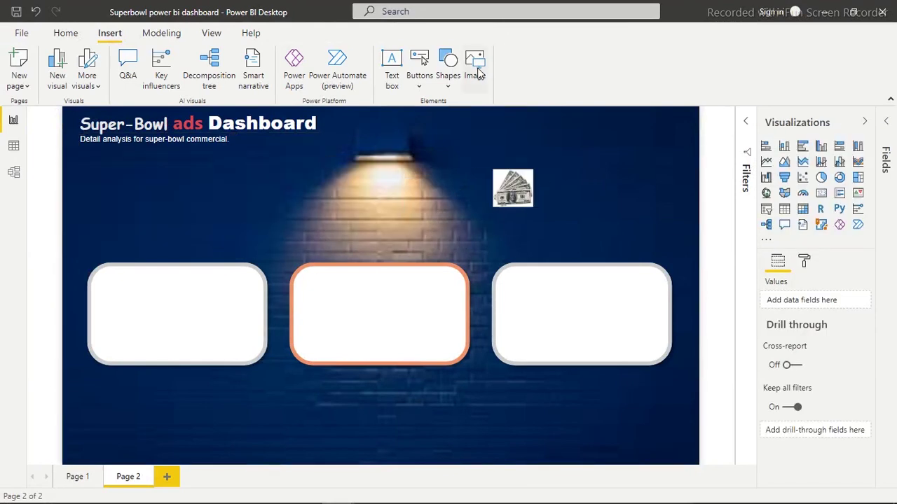
Insert the tube2.png YouTube logo as a new image on the page
{"action": "left_click", "coordinate": [476, 70]}
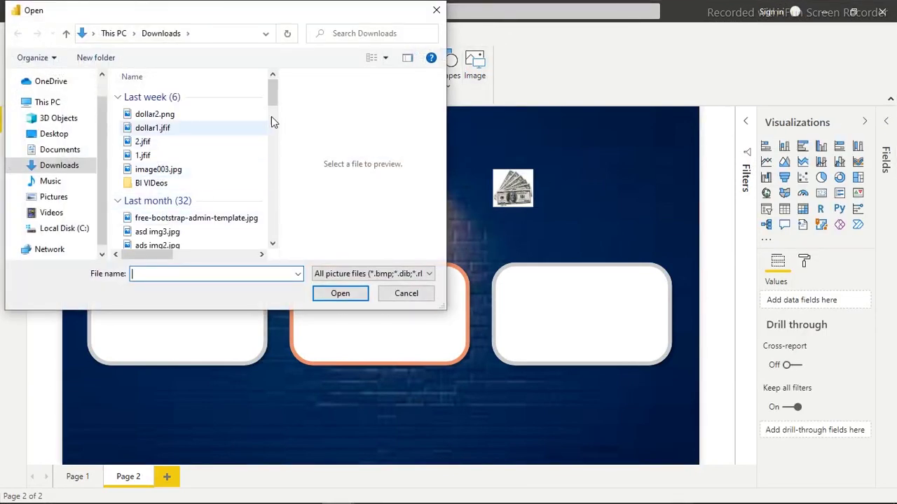
{"action": "left_click_drag", "start_coordinate": [275, 108], "coordinate": [275, 128]}
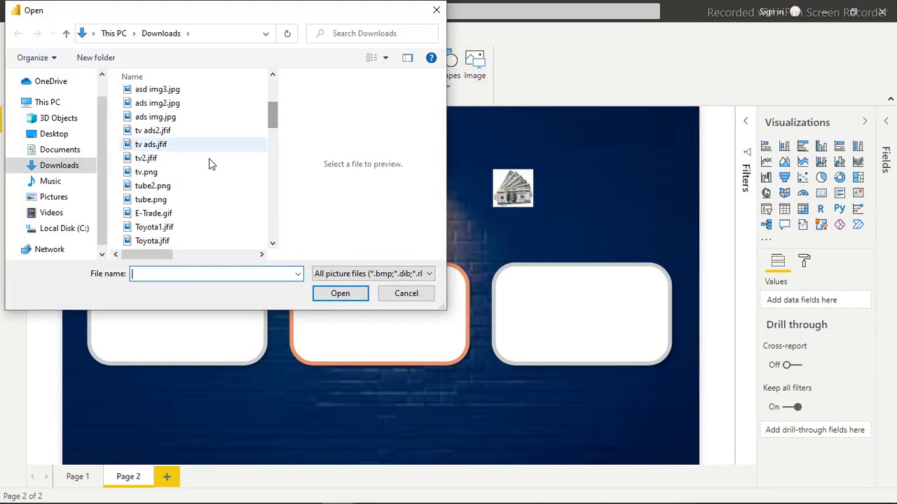
{"action": "left_click", "coordinate": [175, 188]}
{"action": "double_click", "coordinate": [175, 188]}
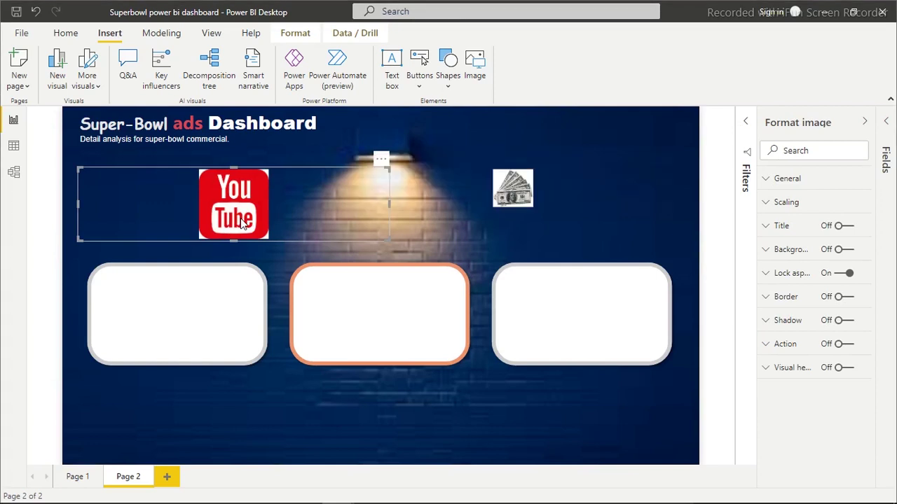
Shrink the YouTube logo and nudge the dollar image into the right card
{"action": "left_click_drag", "start_coordinate": [79, 170], "coordinate": [253, 176]}
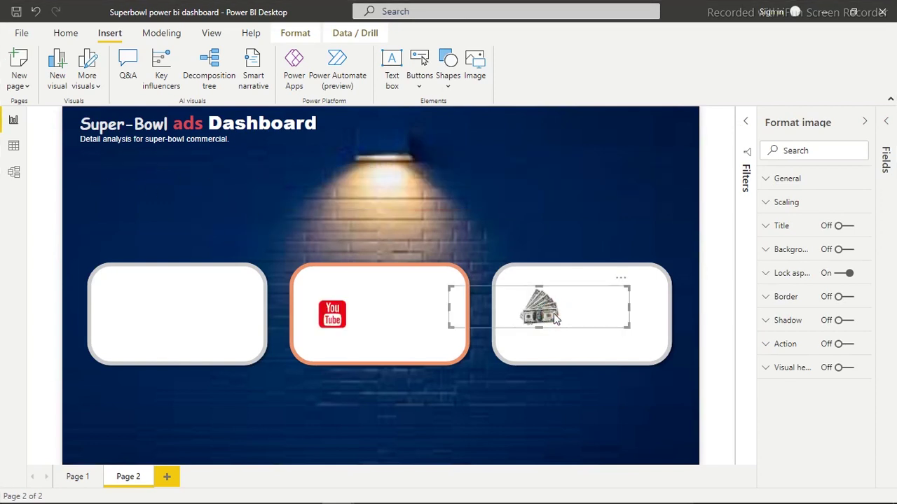
{"action": "left_click_drag", "start_coordinate": [554, 314], "coordinate": [546, 317]}
{"action": "left_click", "coordinate": [274, 229]}
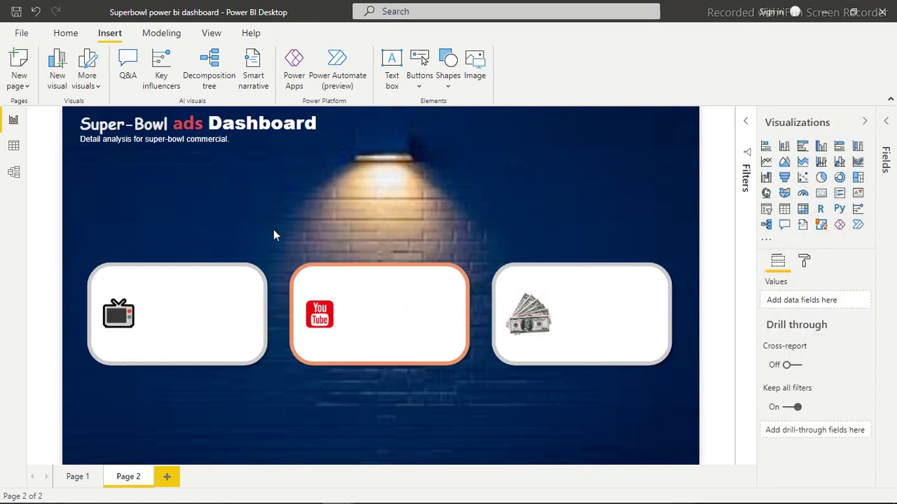